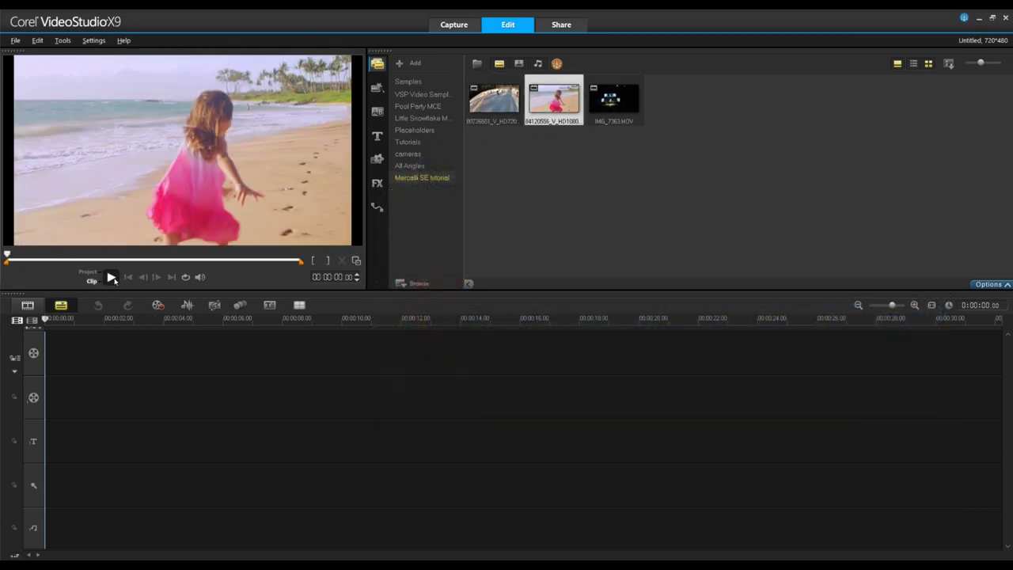
Preview the library clips in the Player, ending with the concert clip
click(111, 278)
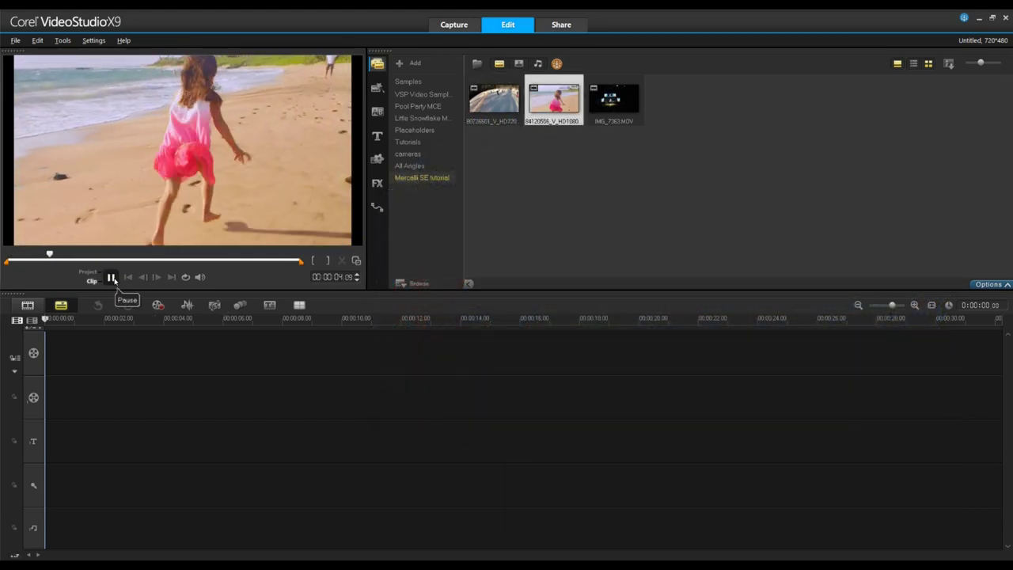
click(111, 278)
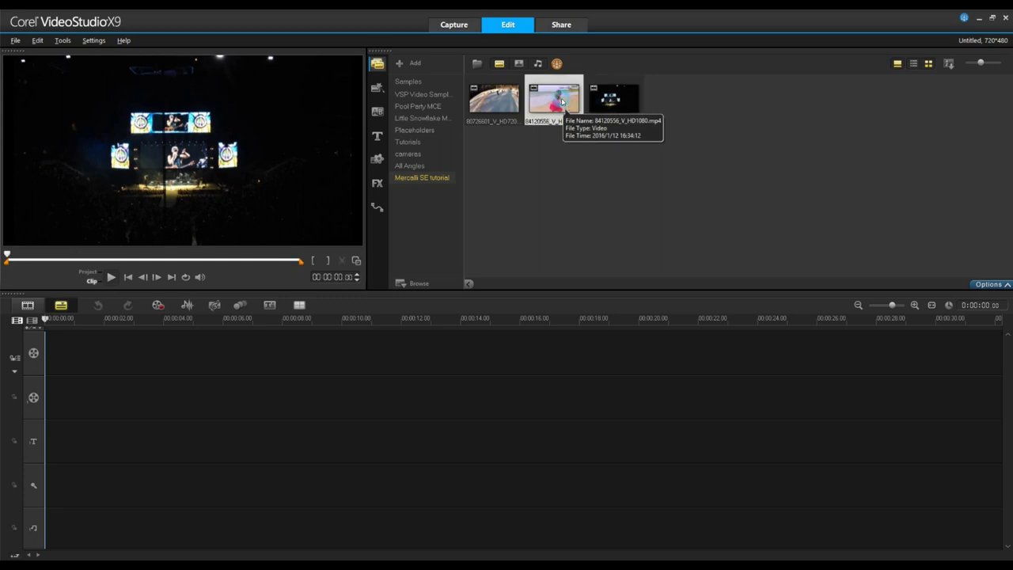
Put the beach clip on the Video Track and apply the proDAD Mercalli 2.0 filter to it
drag(562, 102, 477, 357)
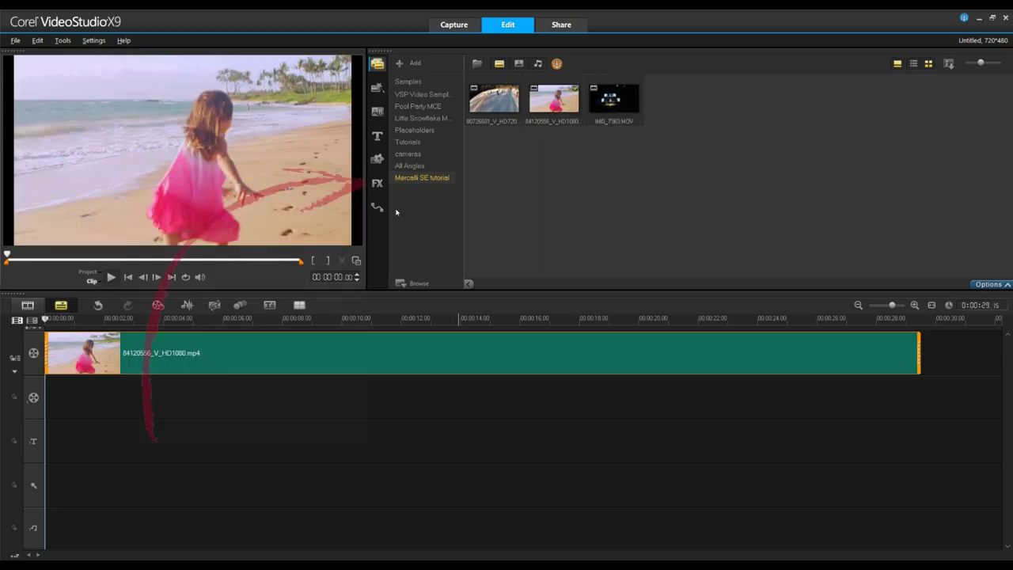
click(377, 184)
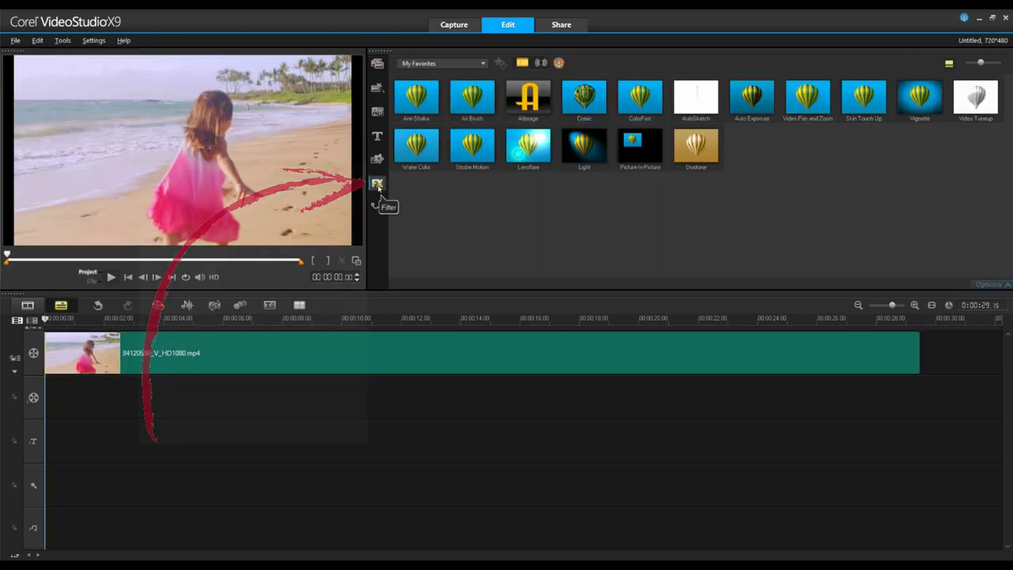
click(485, 63)
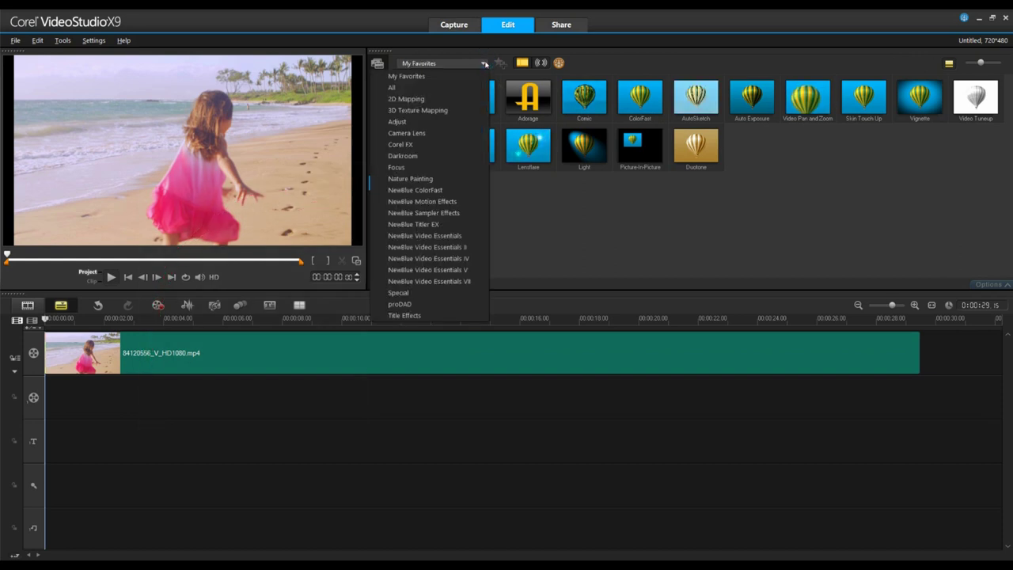
click(439, 304)
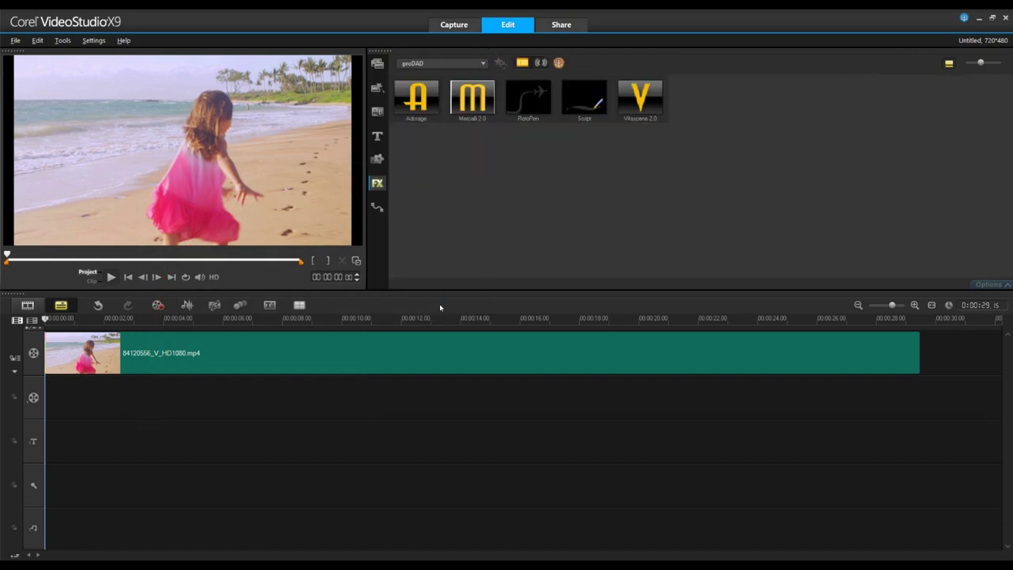
drag(475, 113, 469, 347)
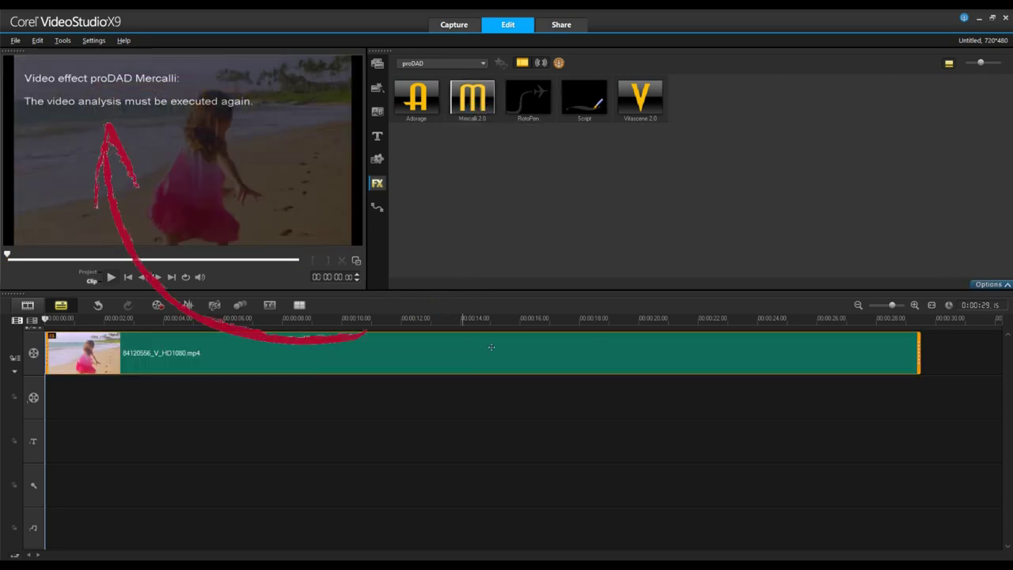
Set Mercalli's compare view to horizontal split-screen with Universal Camera, and start the beach clip analysis
click(1005, 285)
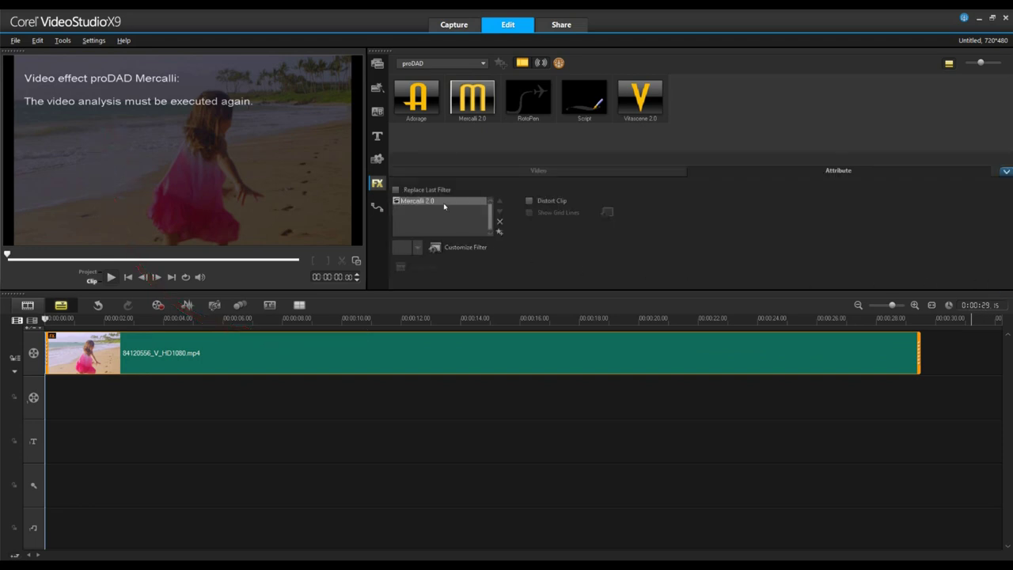
click(463, 250)
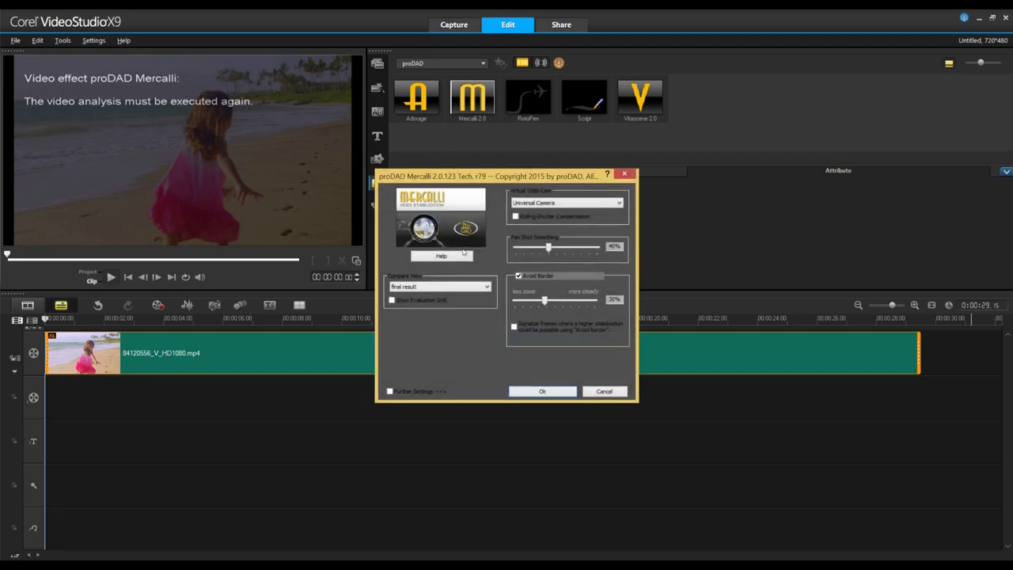
click(480, 290)
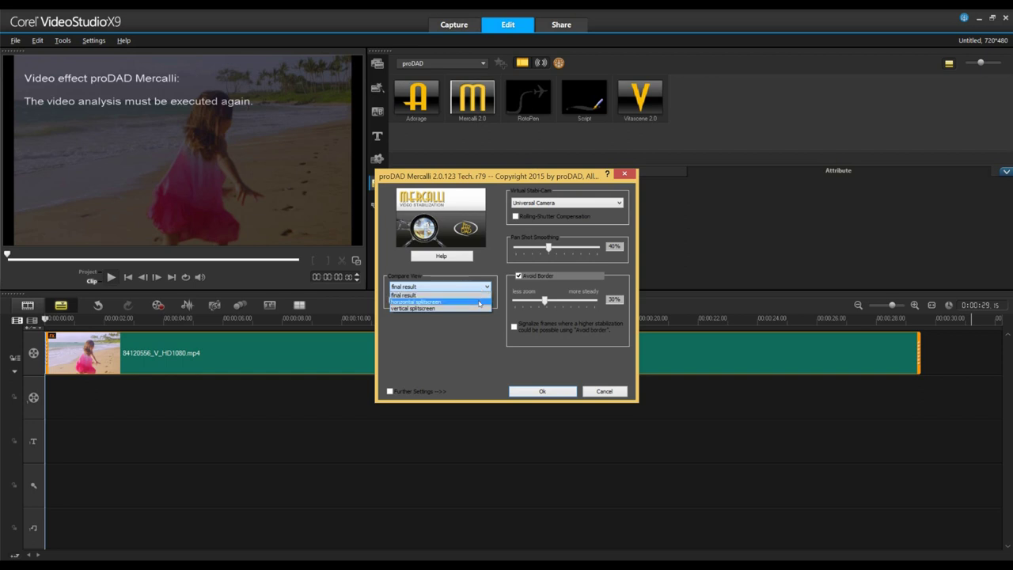
click(478, 302)
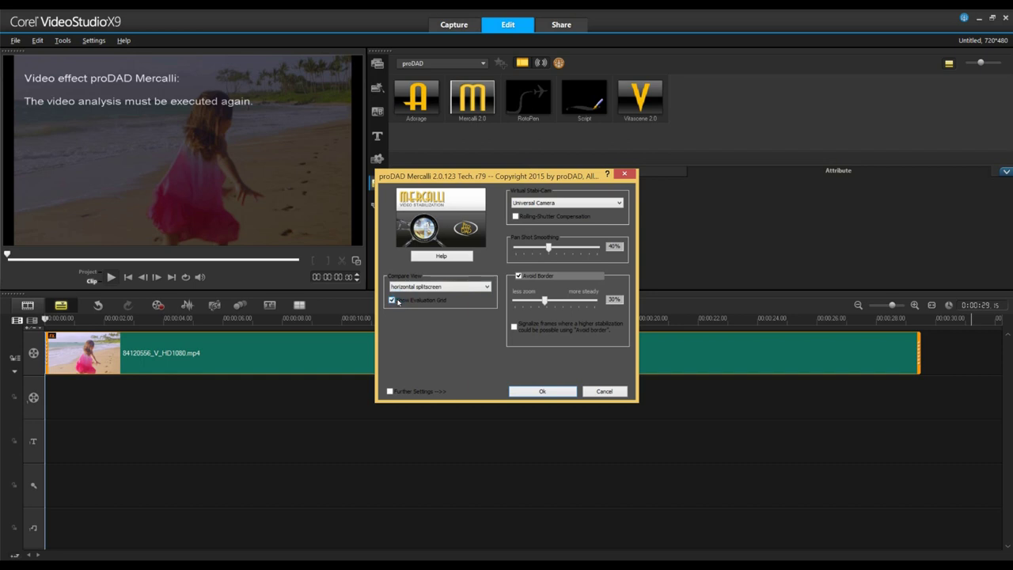
click(620, 203)
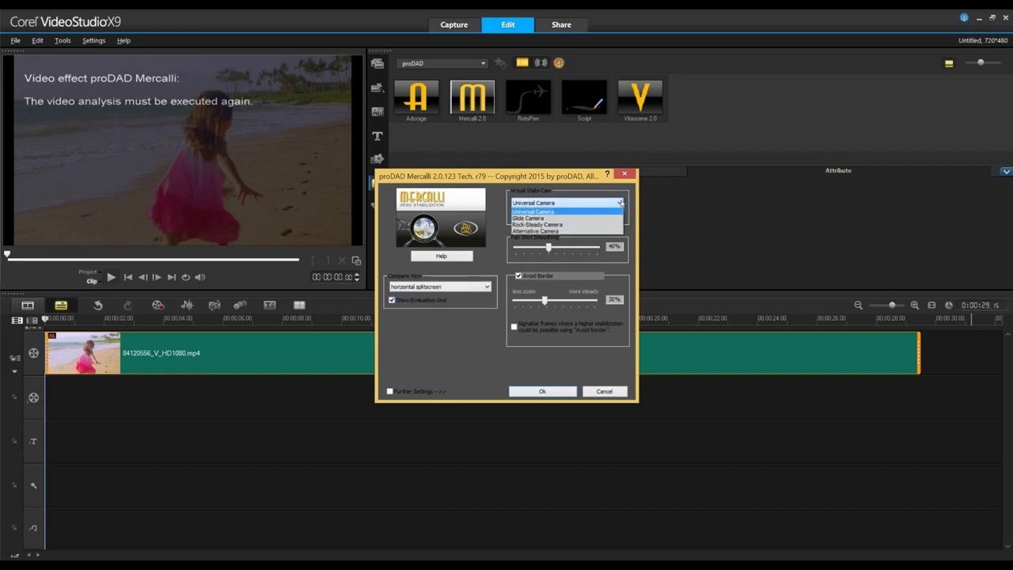
click(621, 202)
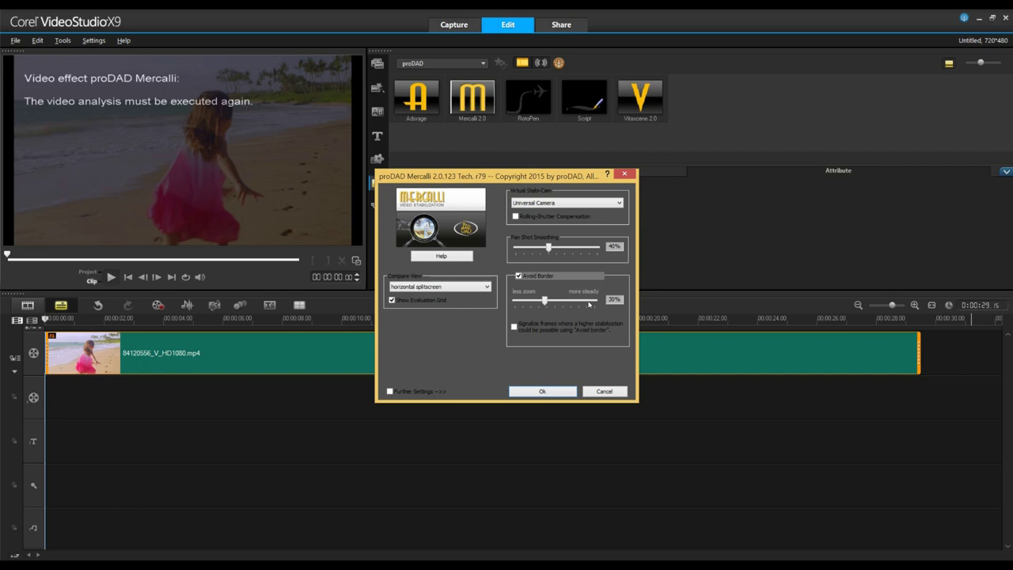
click(568, 394)
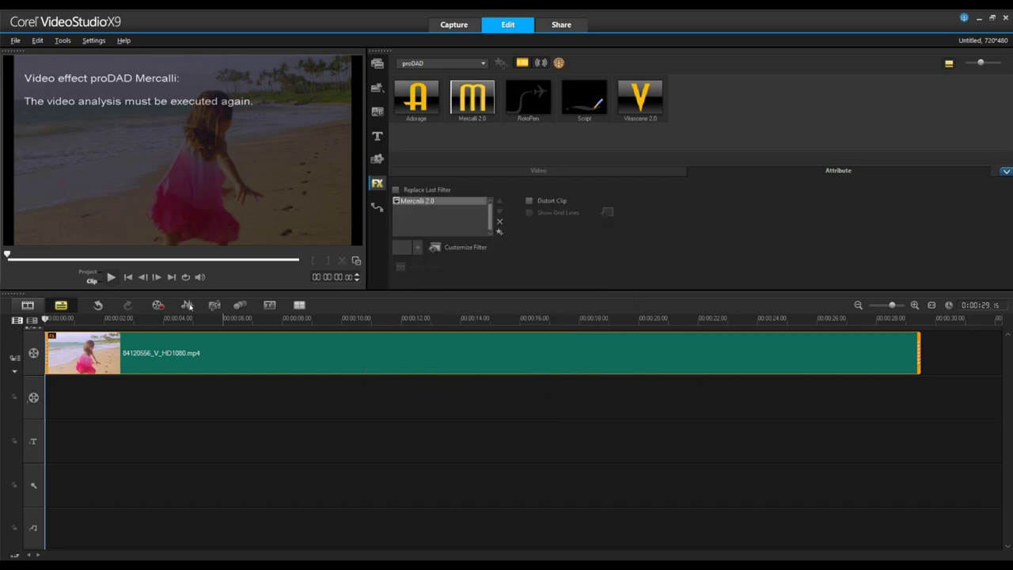
Watch the beach before/after split, then switch Mercalli to final result only and play it enlarged
click(111, 277)
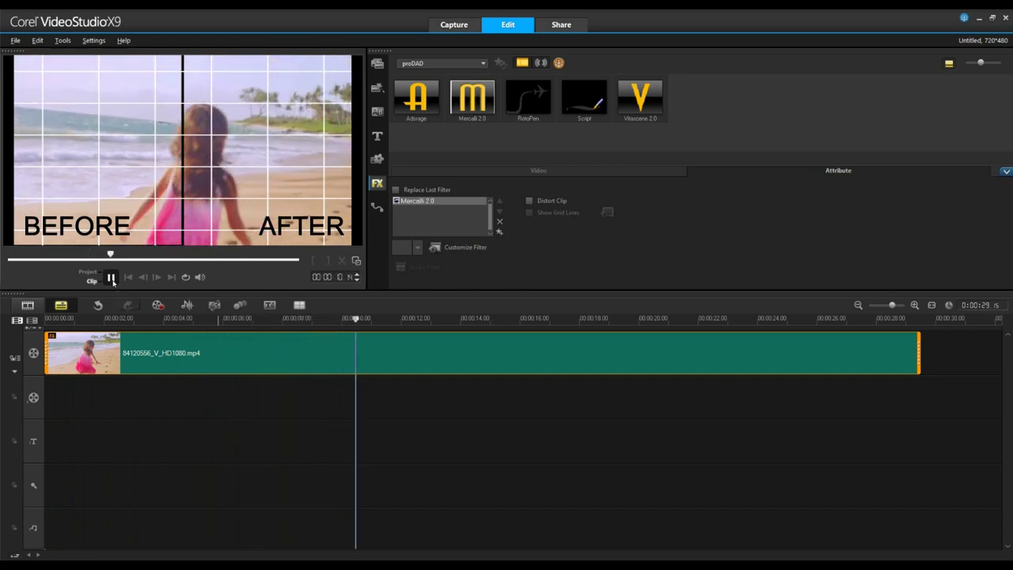
click(111, 278)
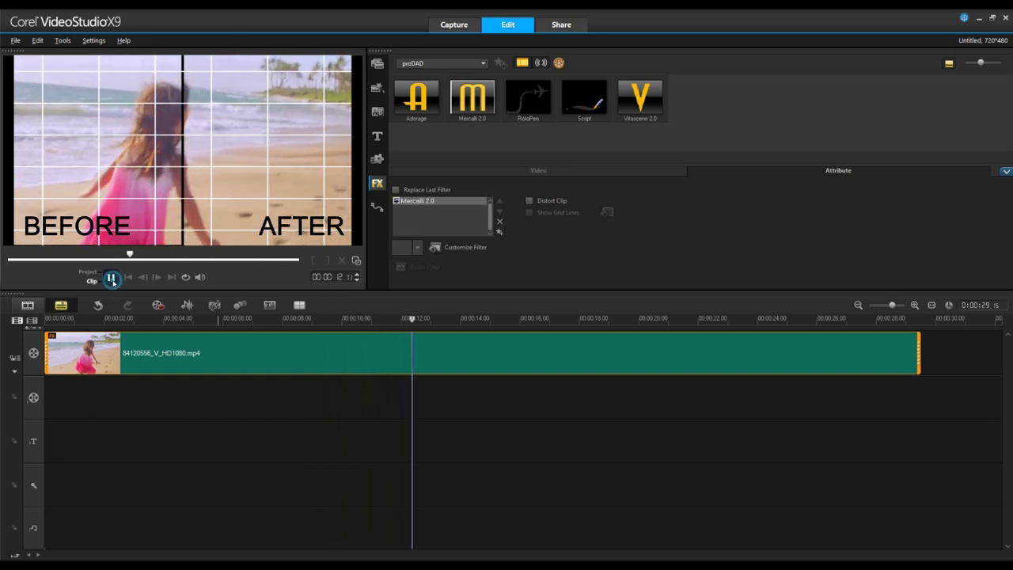
click(450, 247)
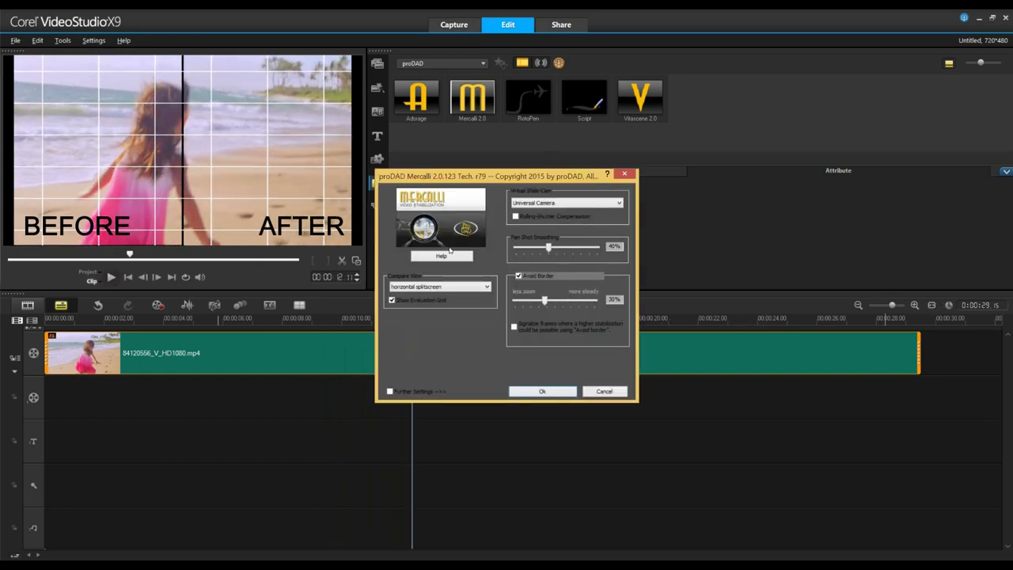
click(432, 288)
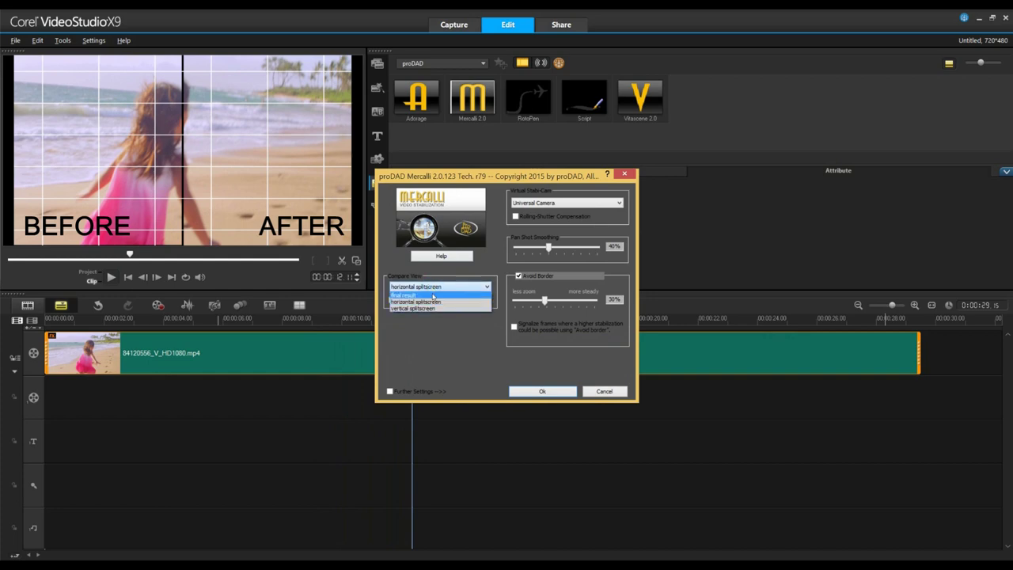
click(433, 296)
click(557, 393)
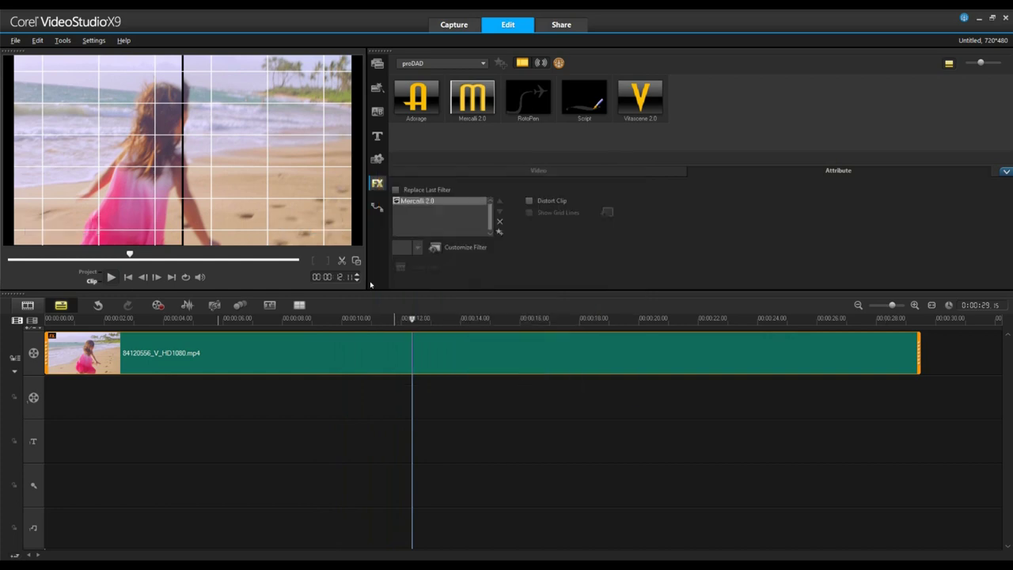
click(356, 261)
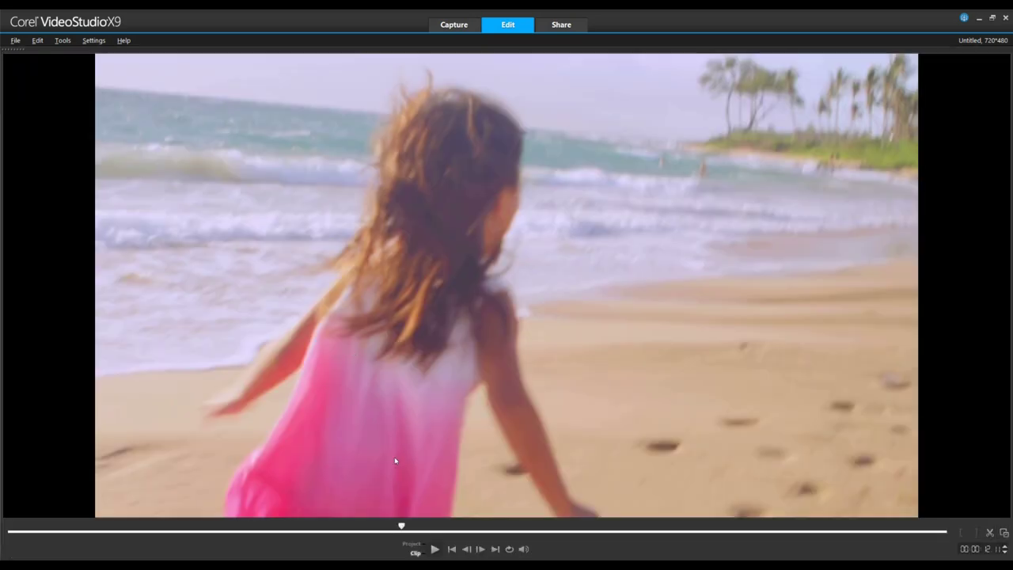
click(433, 555)
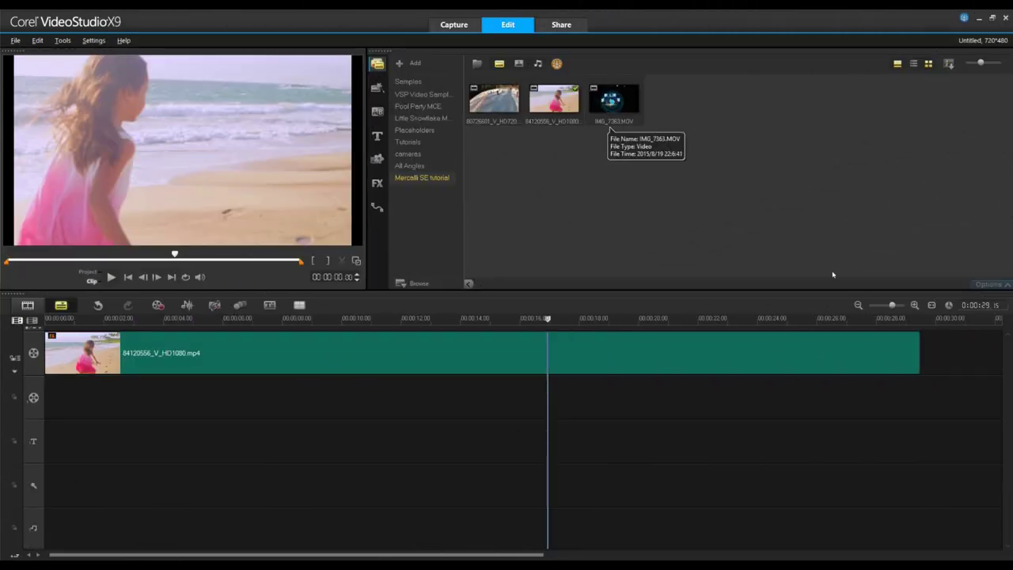
Add the concert clip IMG_7363.MOV after the beach clip and apply Mercalli 2.0 to it
drag(610, 99, 946, 362)
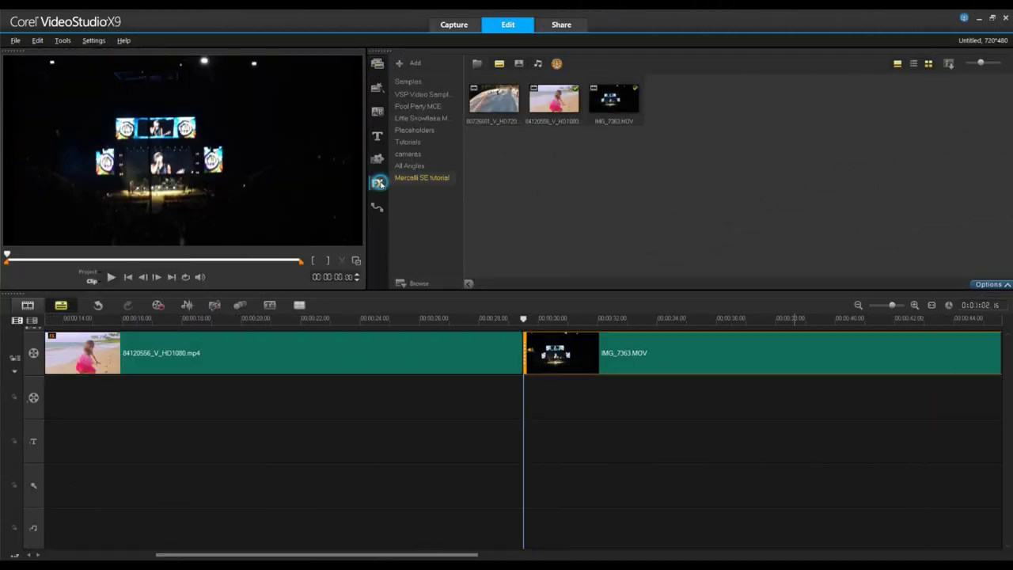
click(380, 183)
drag(480, 98, 568, 349)
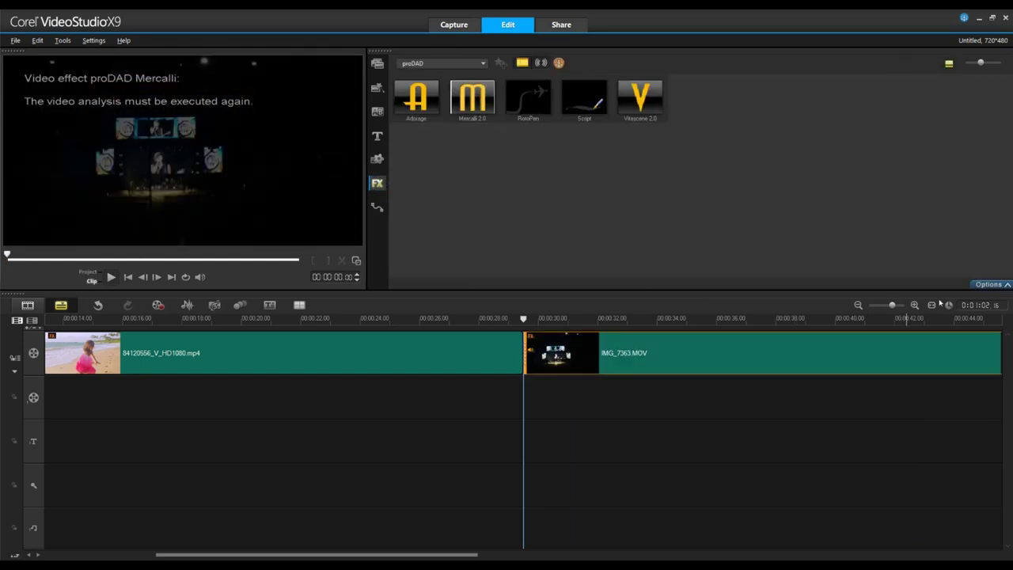
Set the concert clip's Mercalli compare view to horizontal split-screen and start its analysis
click(993, 284)
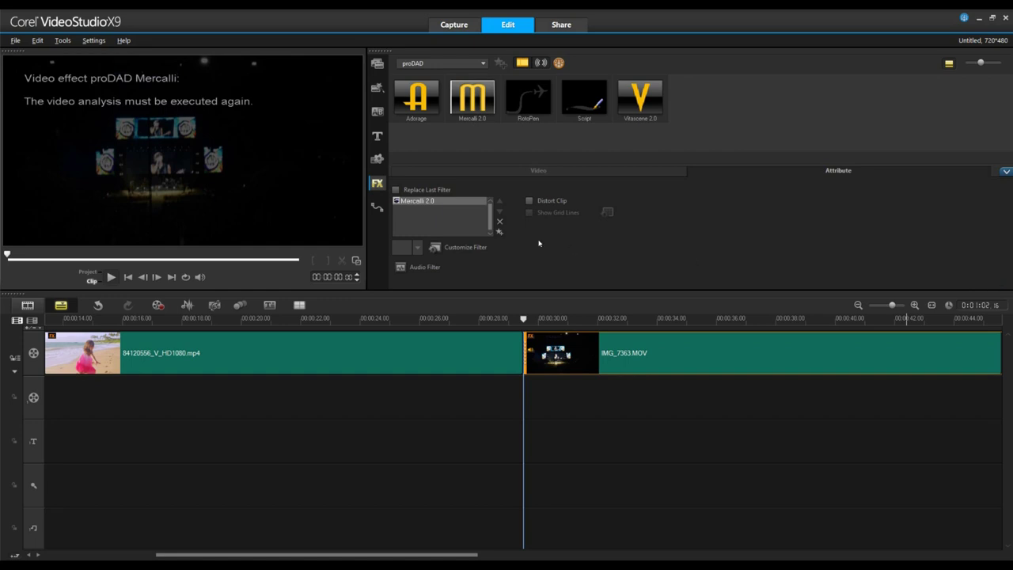
click(449, 248)
click(435, 290)
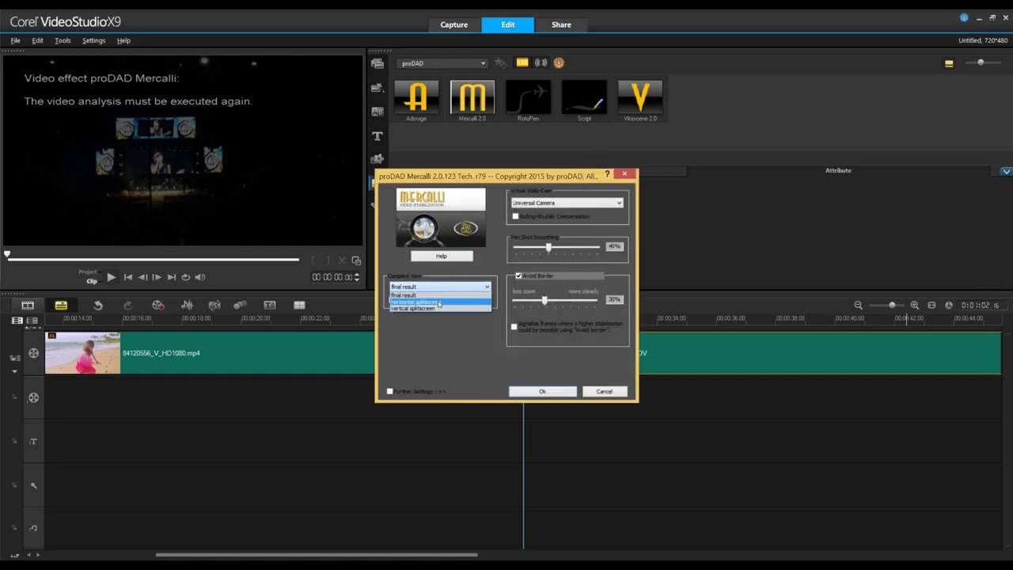
click(438, 303)
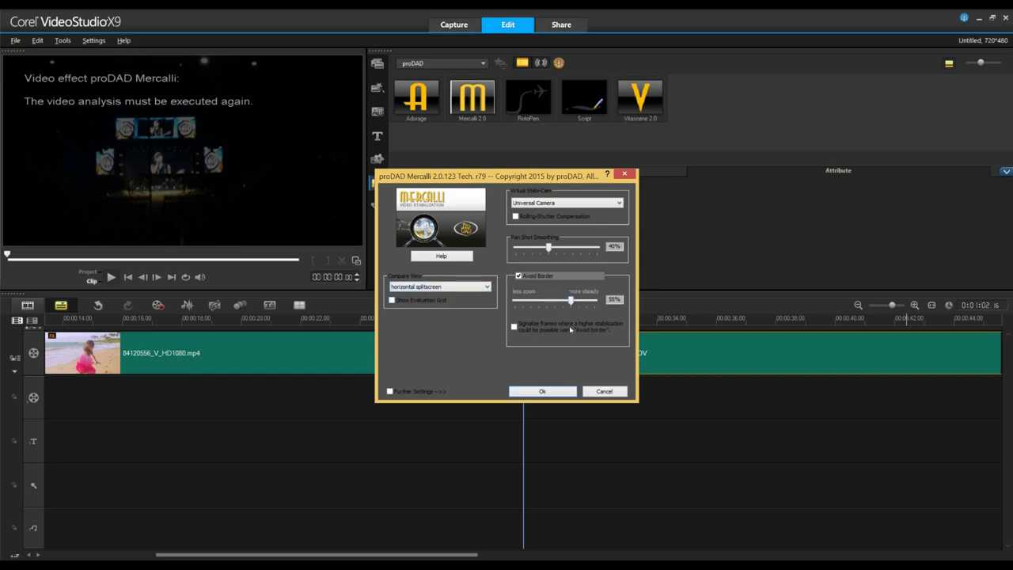
click(558, 391)
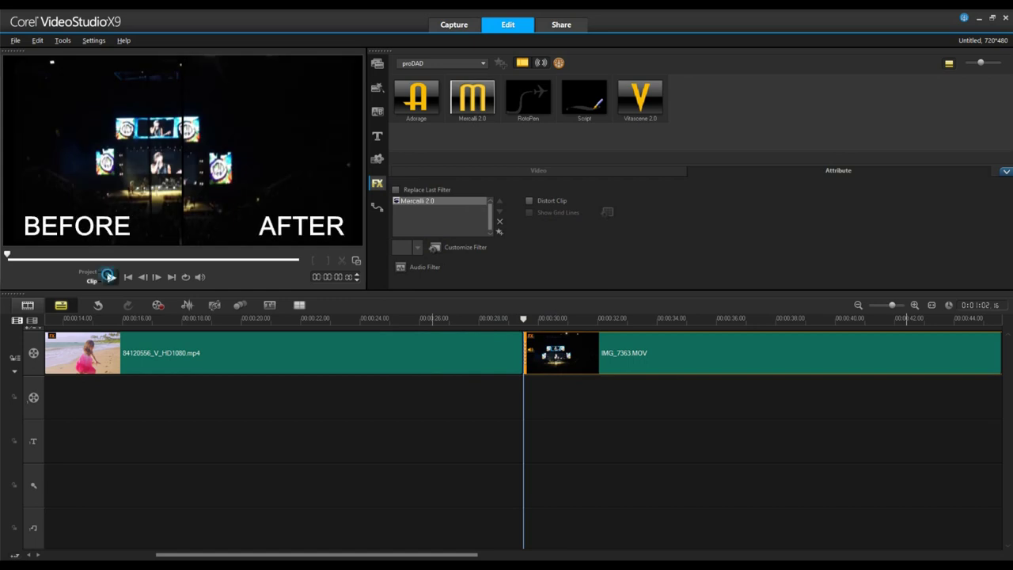
Play the concert clip's before/after split-screen for about ten seconds, then pause
click(110, 277)
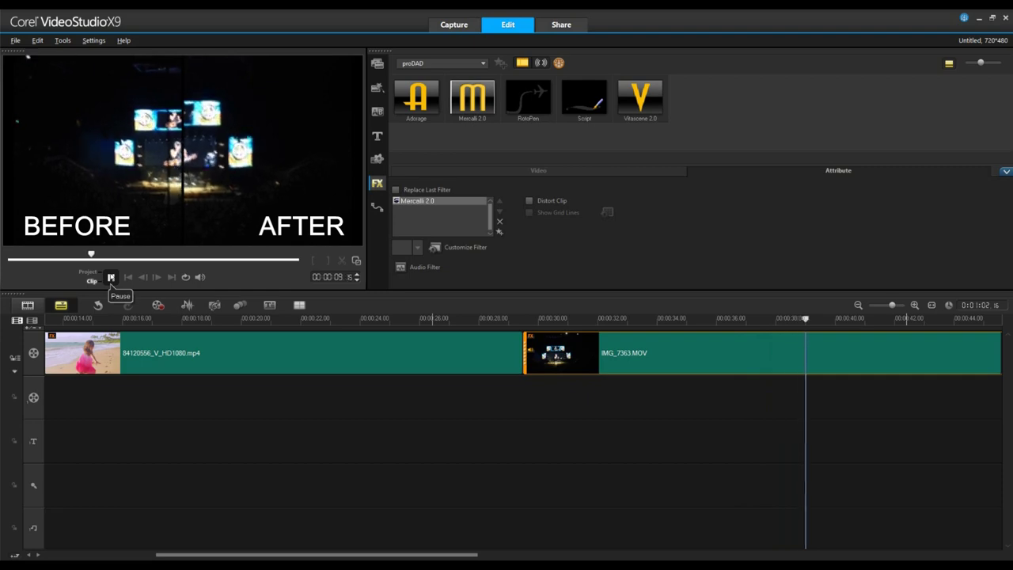
click(111, 277)
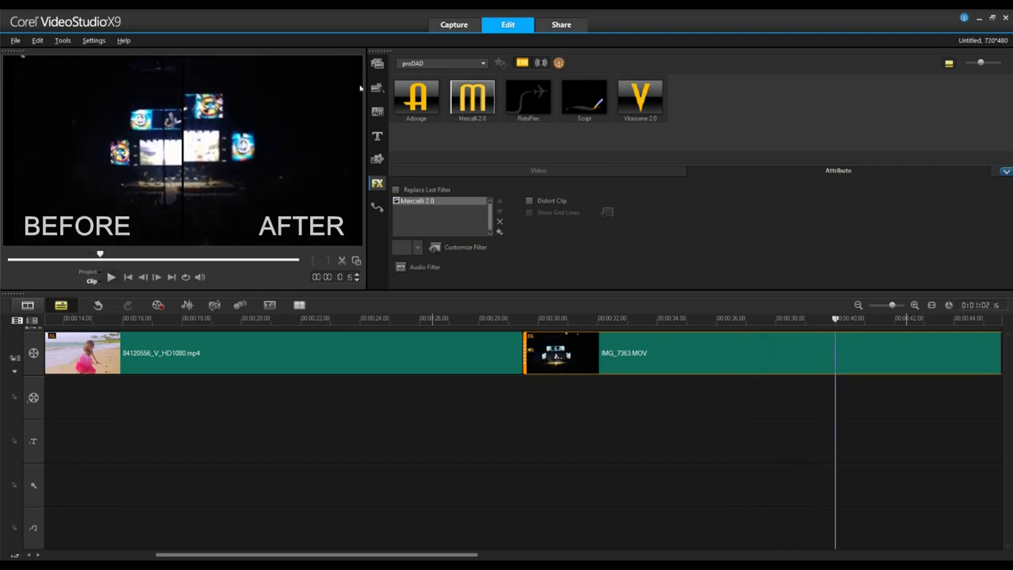